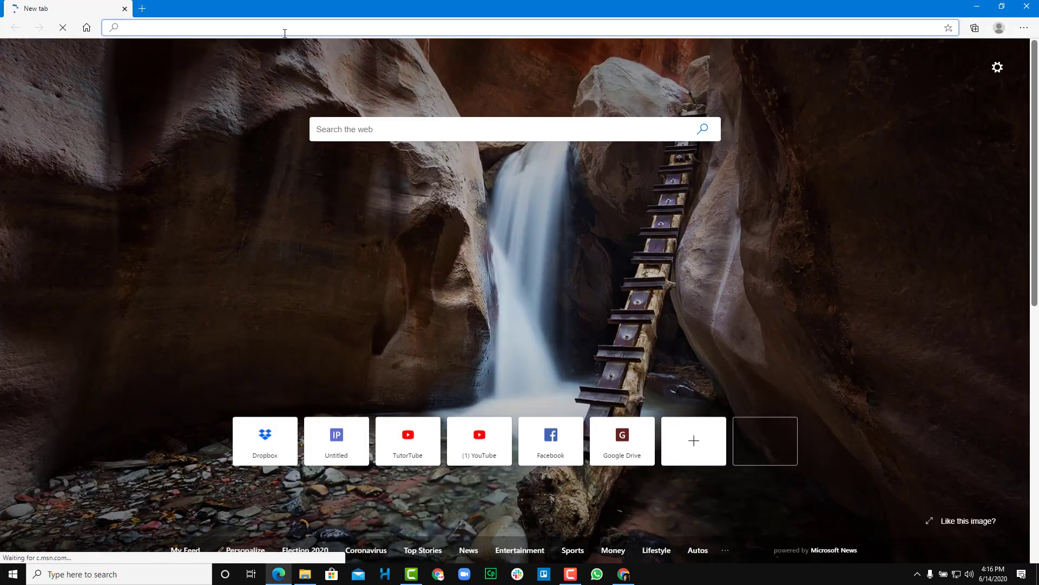
- Load dropbox.com in Edge to reach the account's Home page
text(drop)
key(Return)
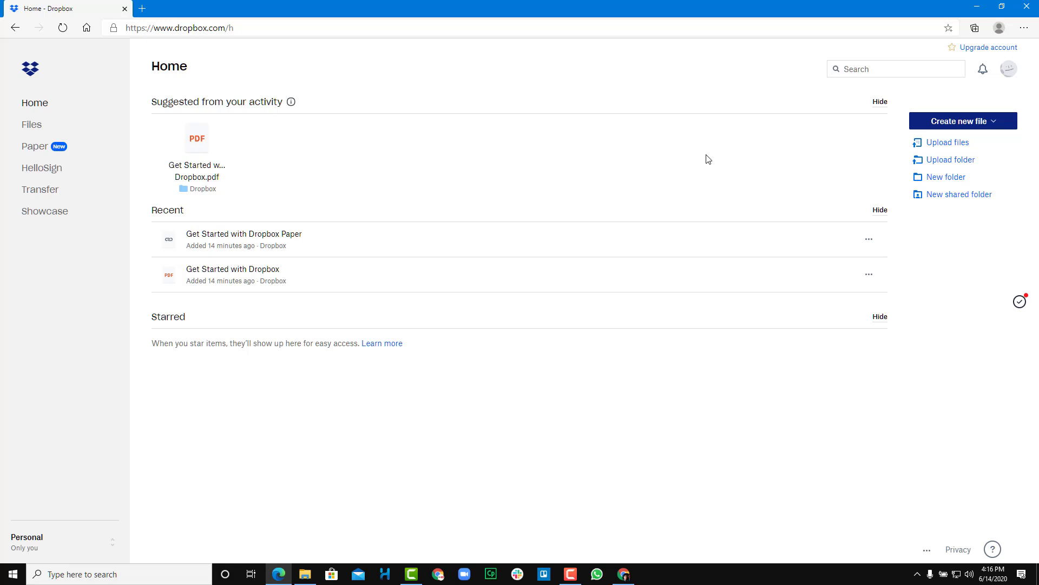
- Download DropboxInstaller.exe from the Install page reached through the account menu
click(1008, 72)
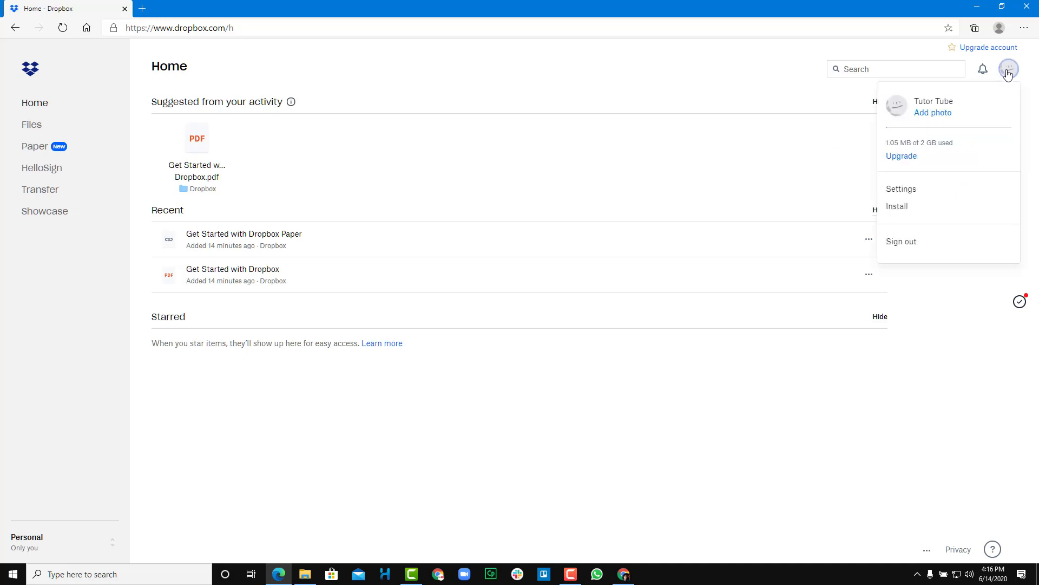
click(900, 215)
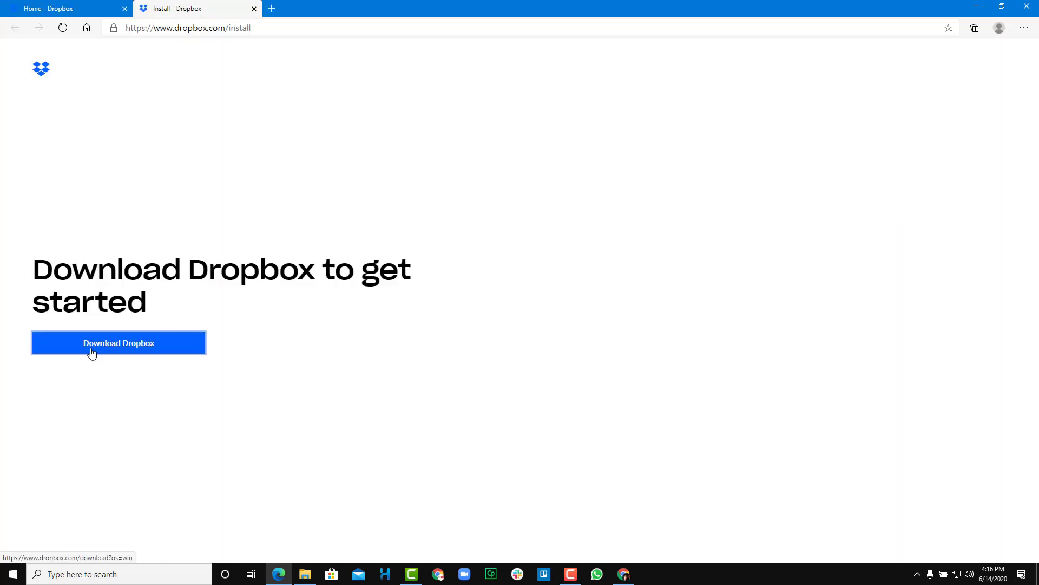
click(120, 347)
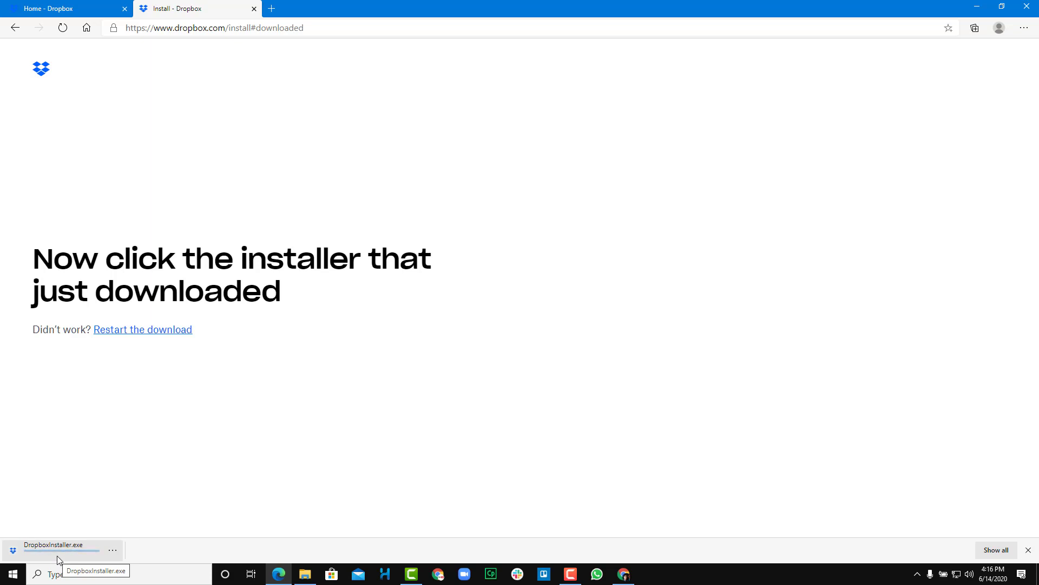
- Open dropbox.com in a new tab and sign out of the account
click(271, 9)
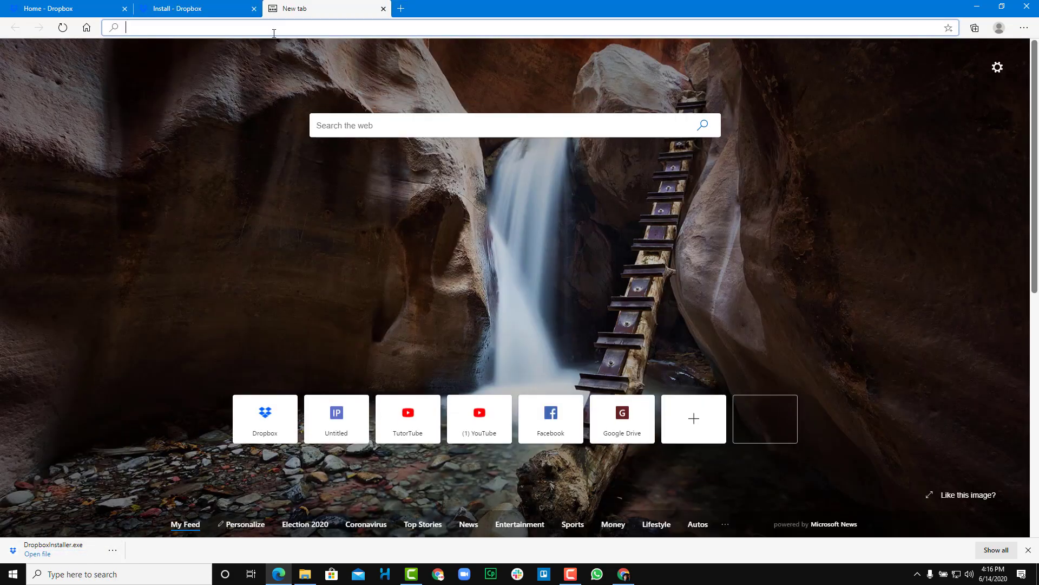
text(dropbox.com)
key(Return)
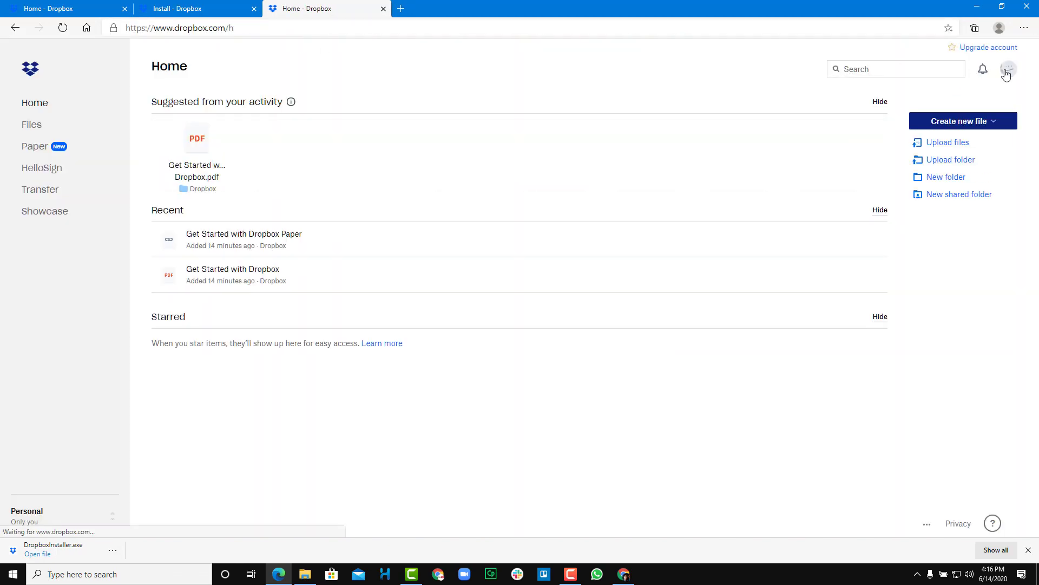
click(1007, 69)
click(912, 241)
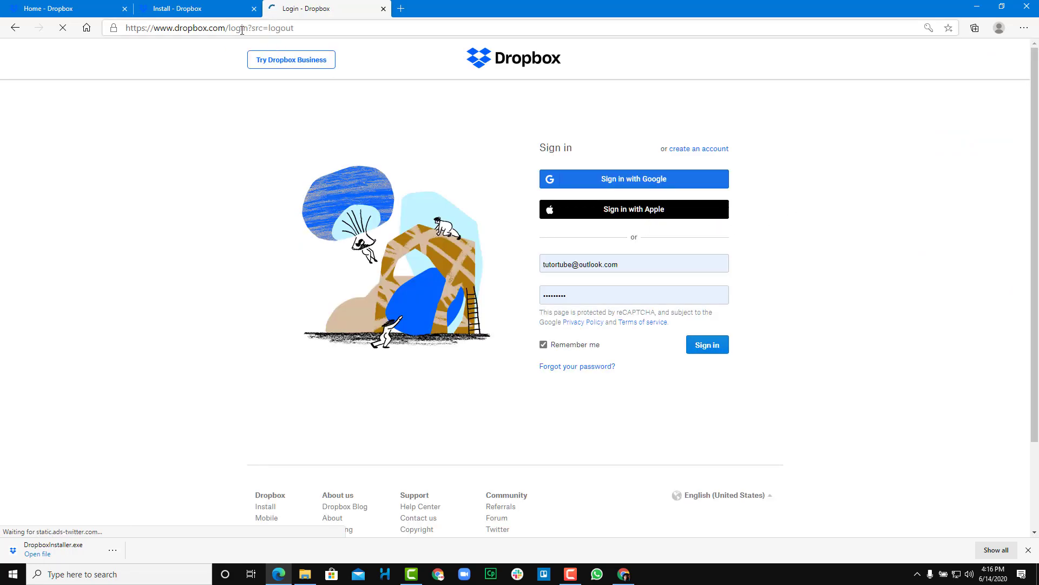
- Trim the login path to load plain dropbox.com and scroll down to the footer links
drag(226, 28, 494, 40)
key(BackSpace)
key(Return)
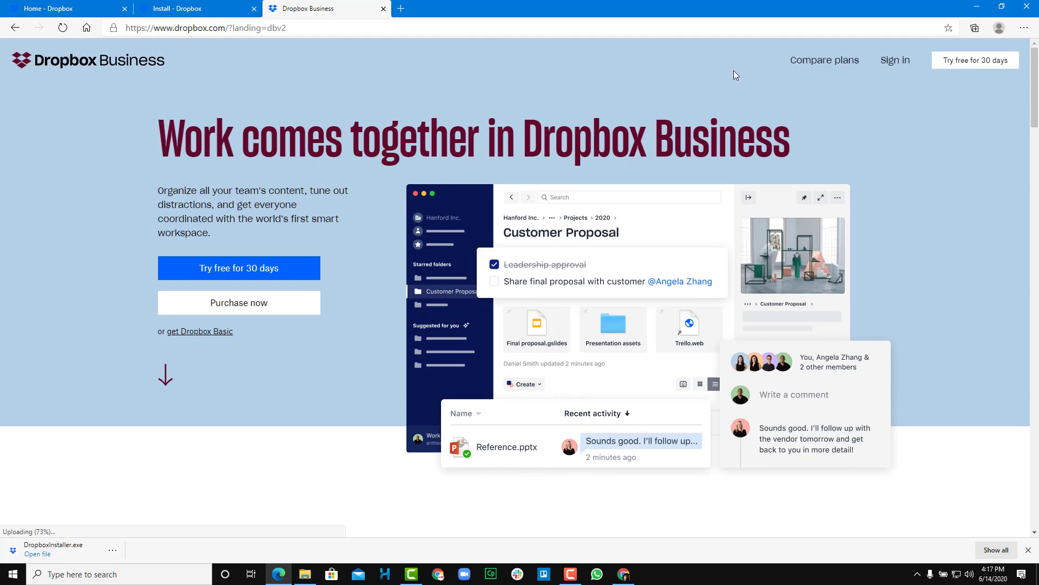
drag(1038, 74, 1036, 476)
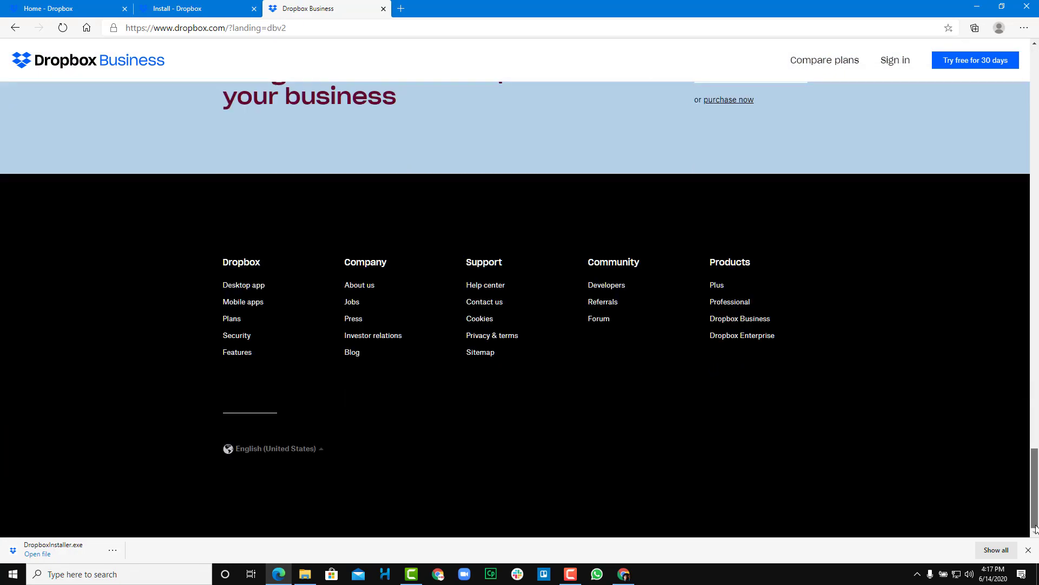
- Download DropboxInstaller (1).exe via the footer's Desktop app link and open it
click(249, 286)
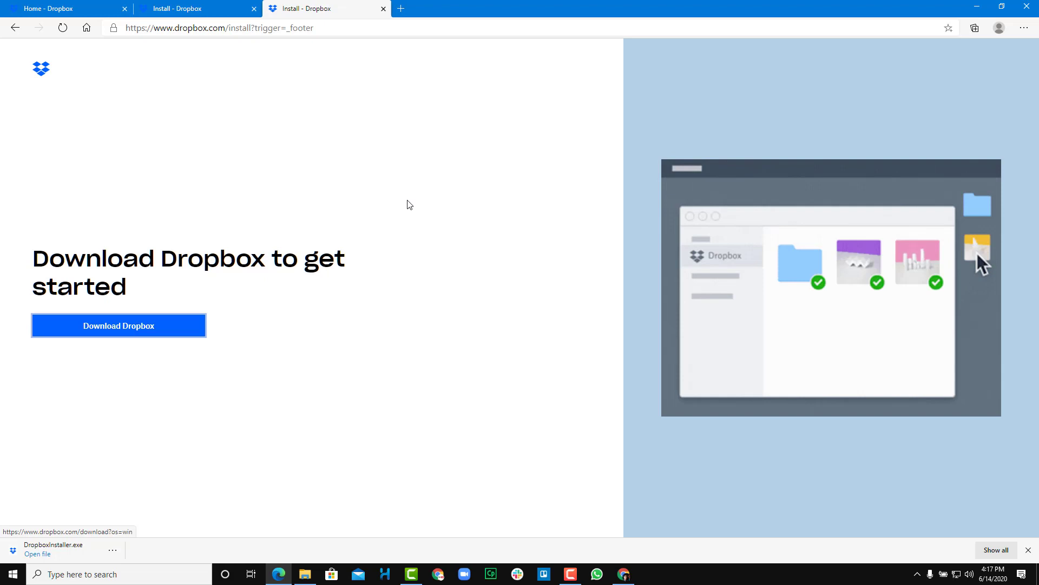
click(126, 328)
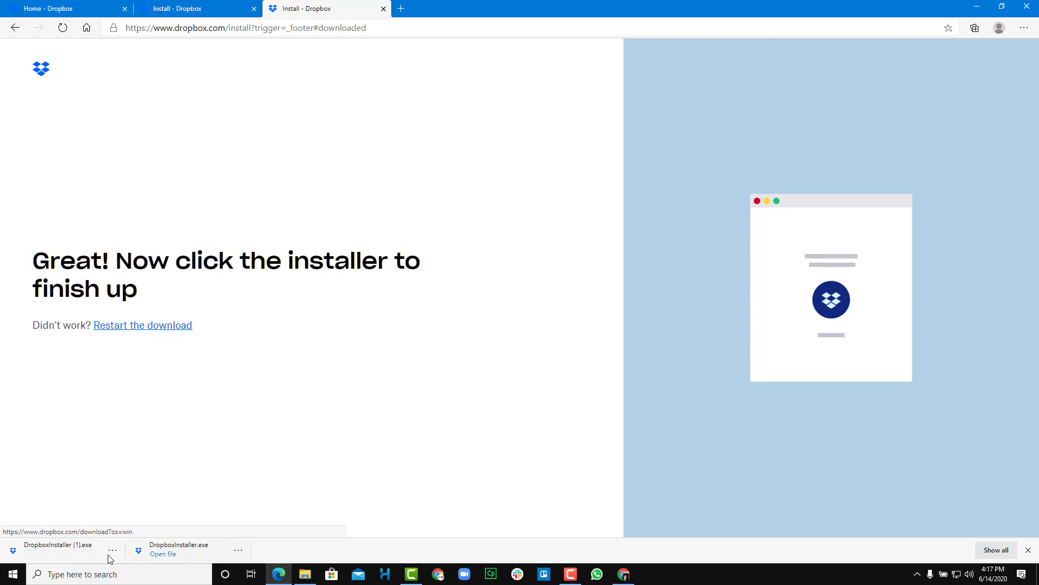
click(43, 555)
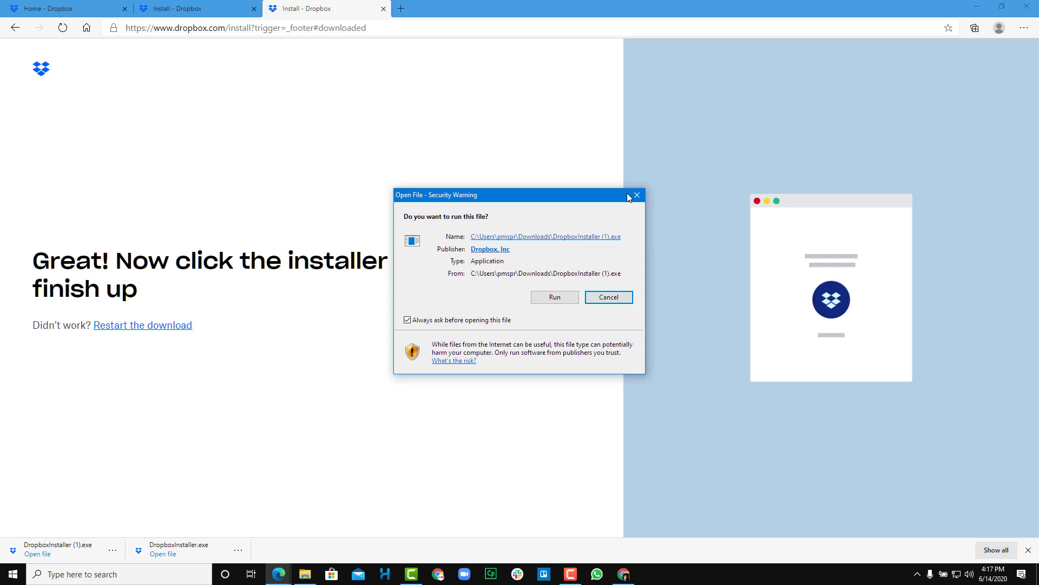
- Allow the installer to run, then bring its window forward once Dropbox finishes downloading
click(553, 299)
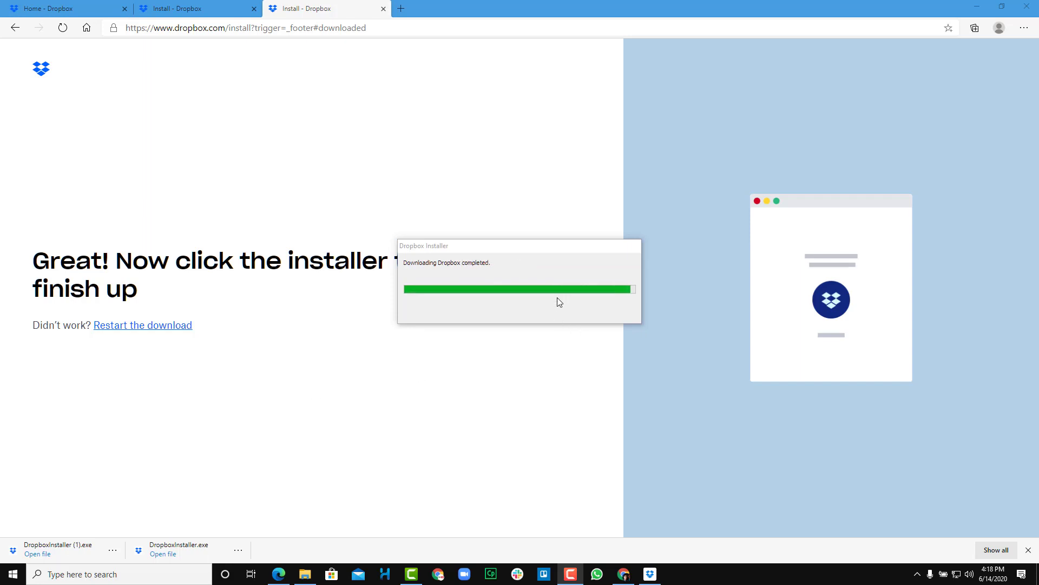
click(584, 249)
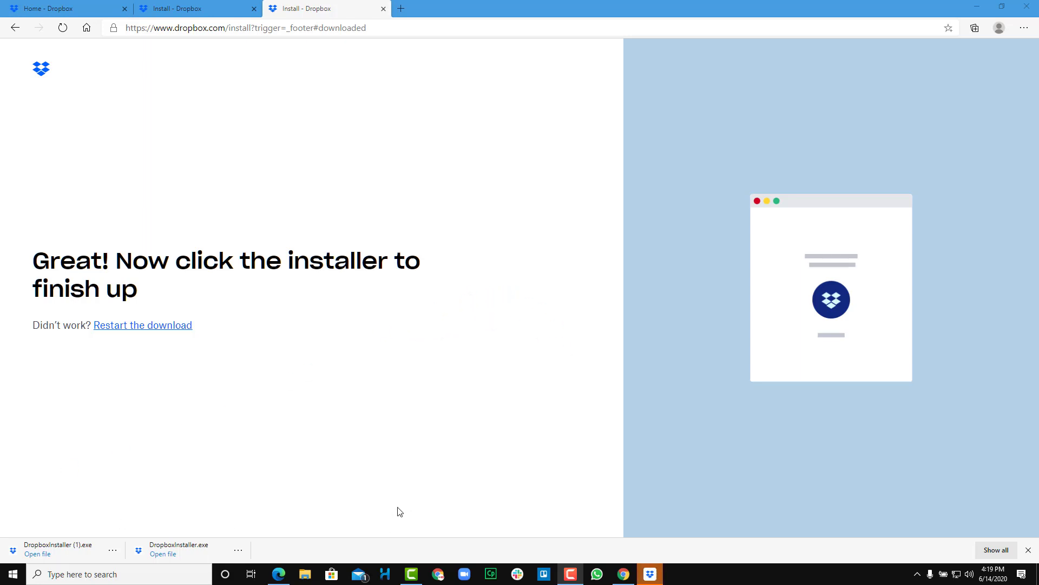
- Sign in to the Set Up Dropbox window with the account e-mail and password
click(653, 579)
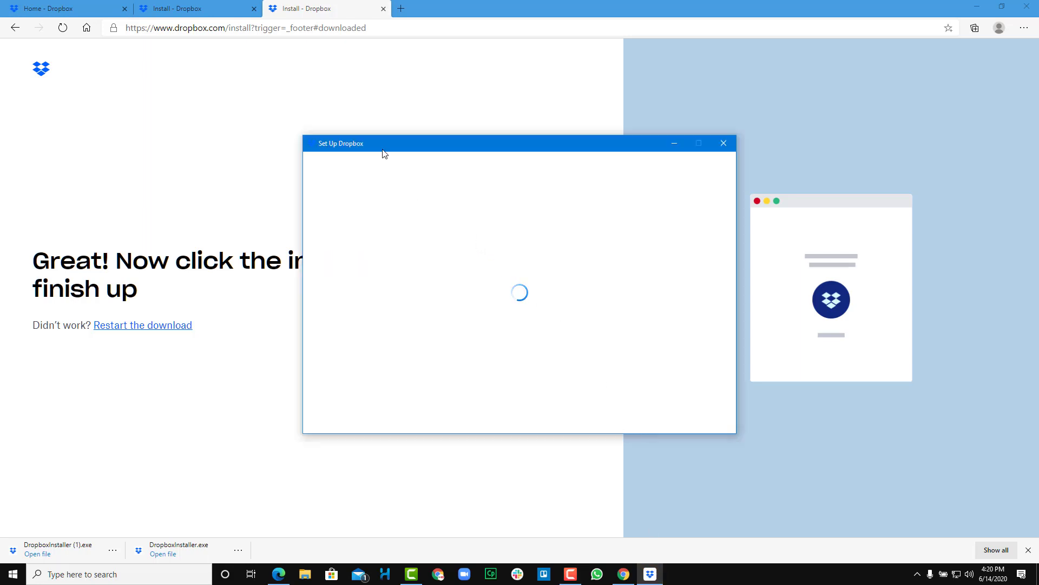
drag(385, 145, 370, 143)
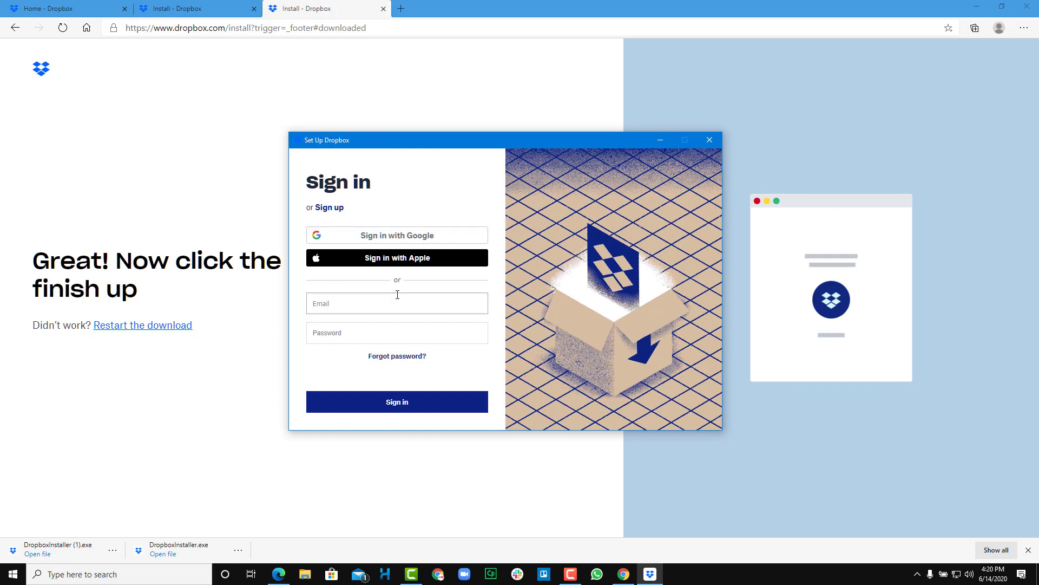
click(397, 299)
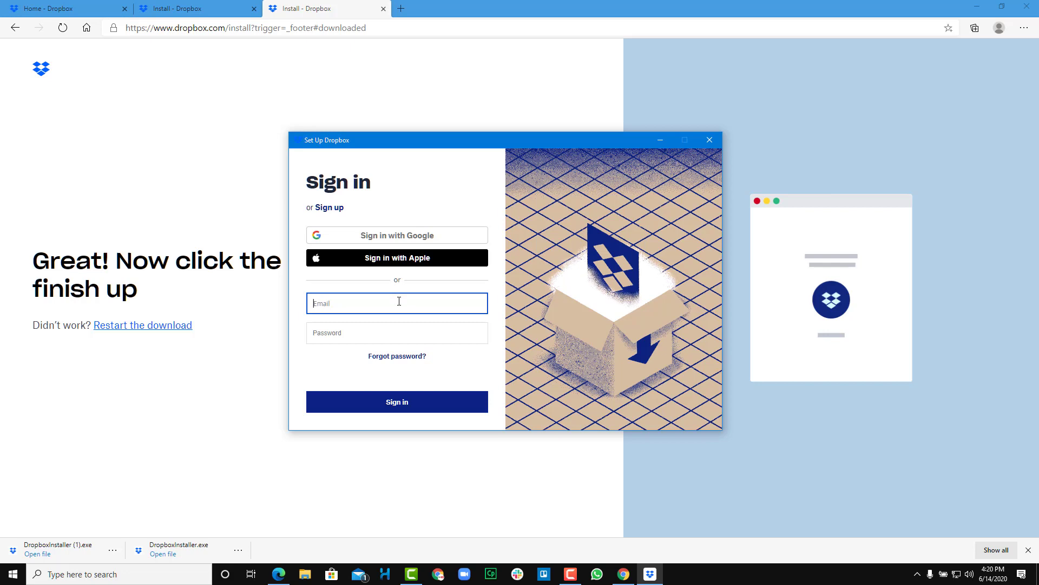
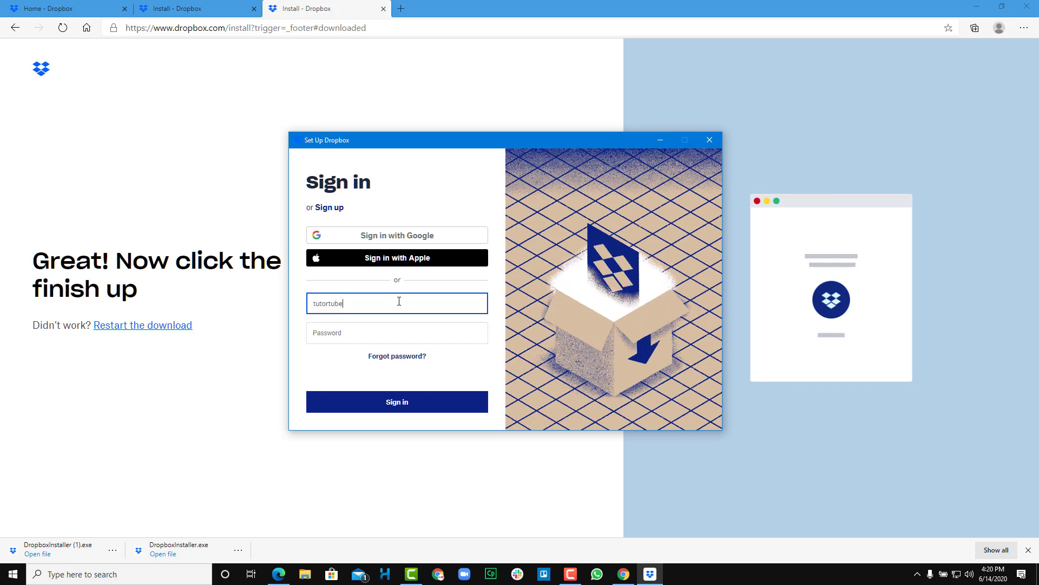
key(Tab)
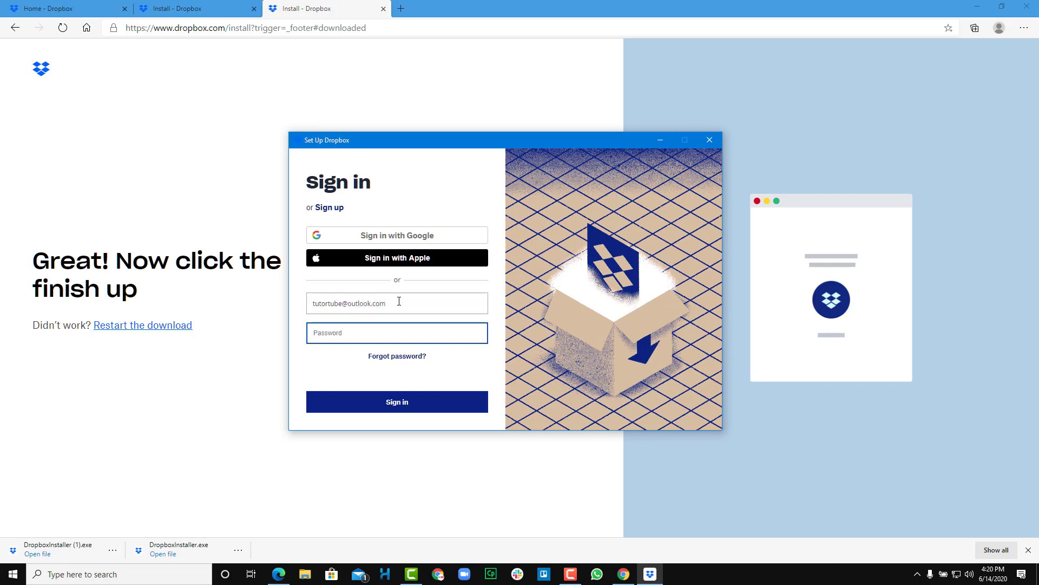
text(*********)
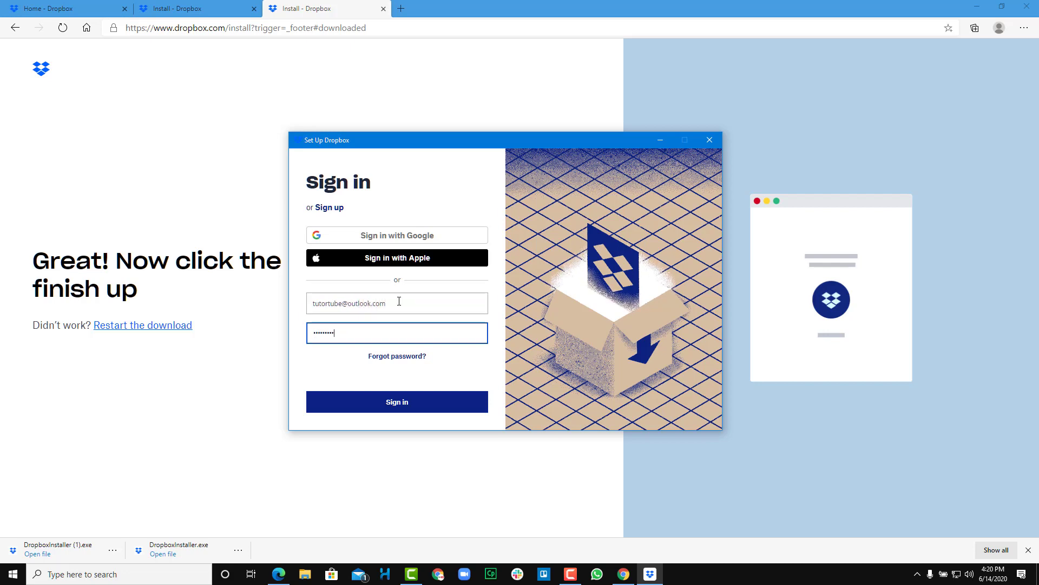
click(415, 397)
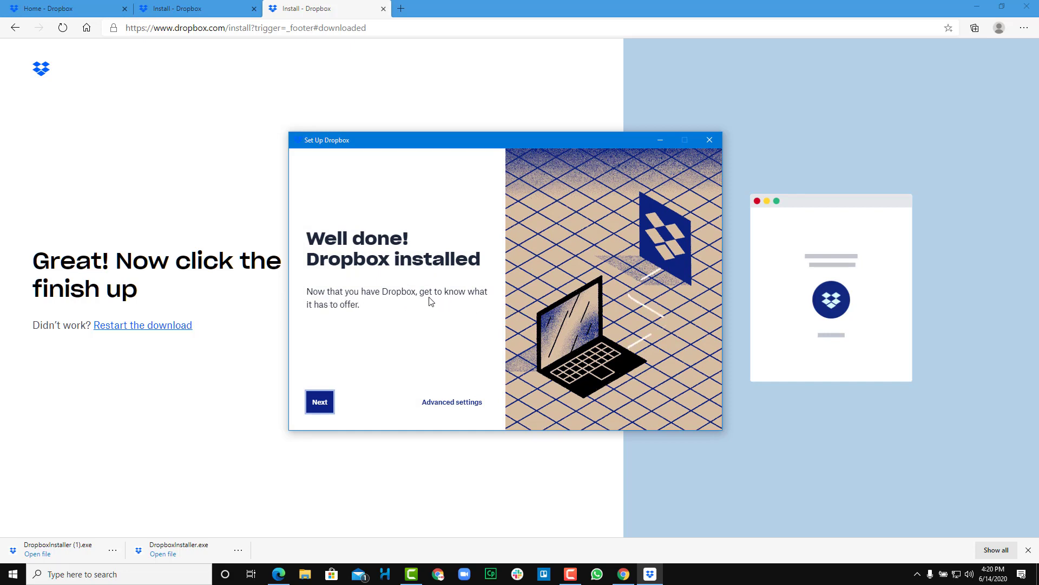
- Continue past the installed confirmation and the Welcome to Dropbox screen
click(320, 404)
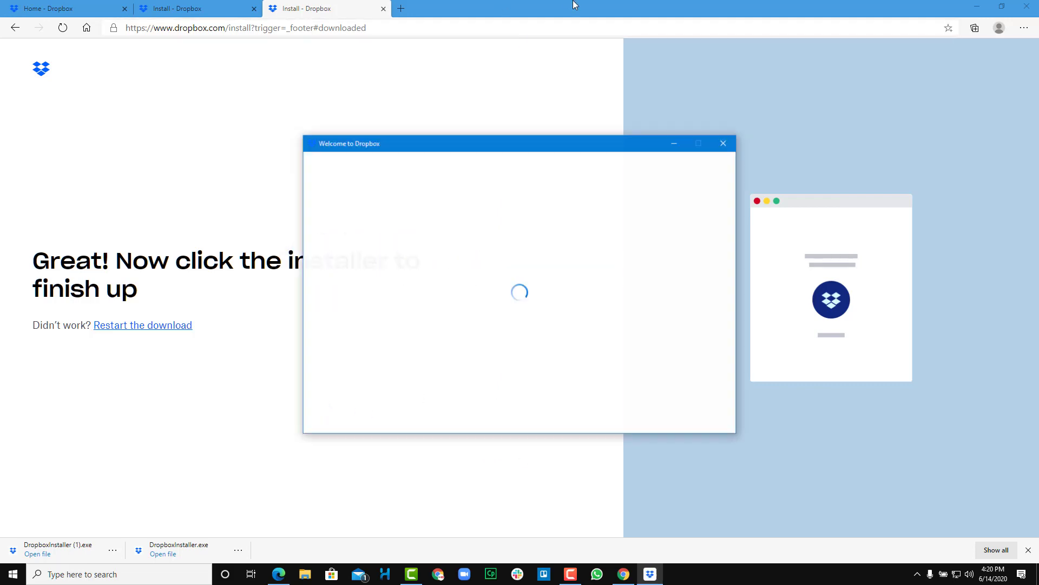
drag(431, 148, 399, 160)
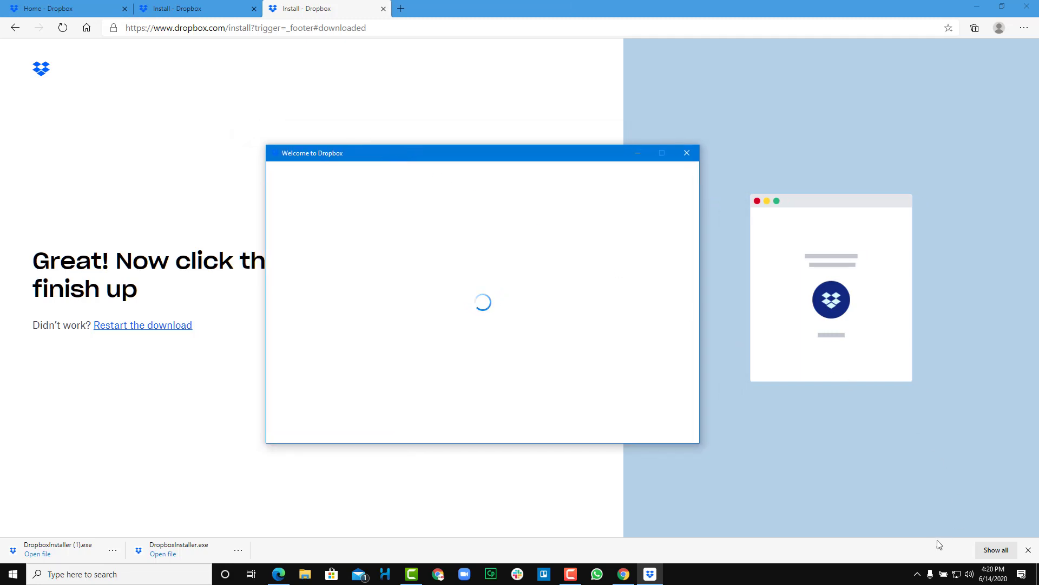
click(918, 574)
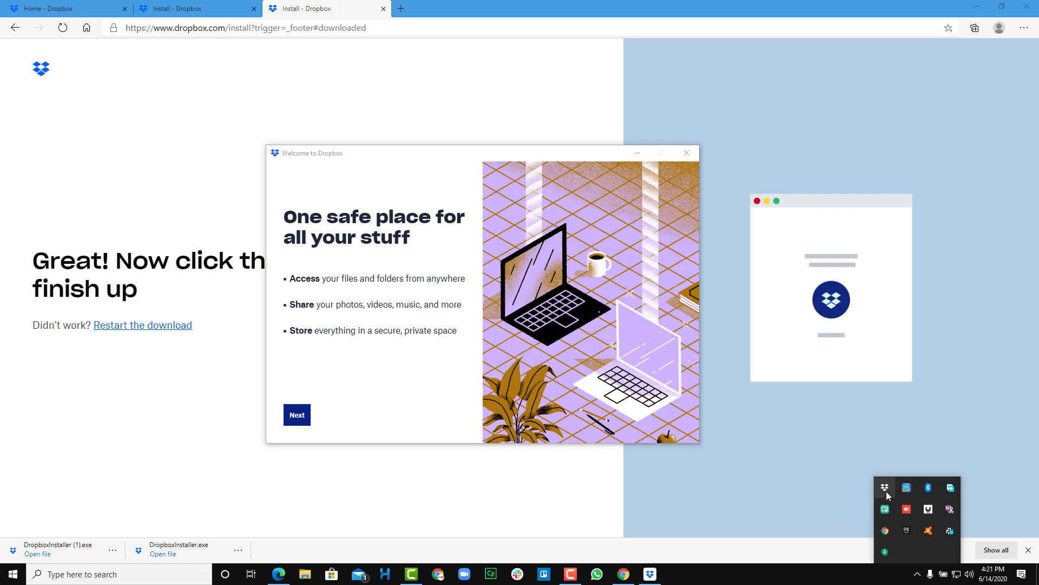
click(413, 382)
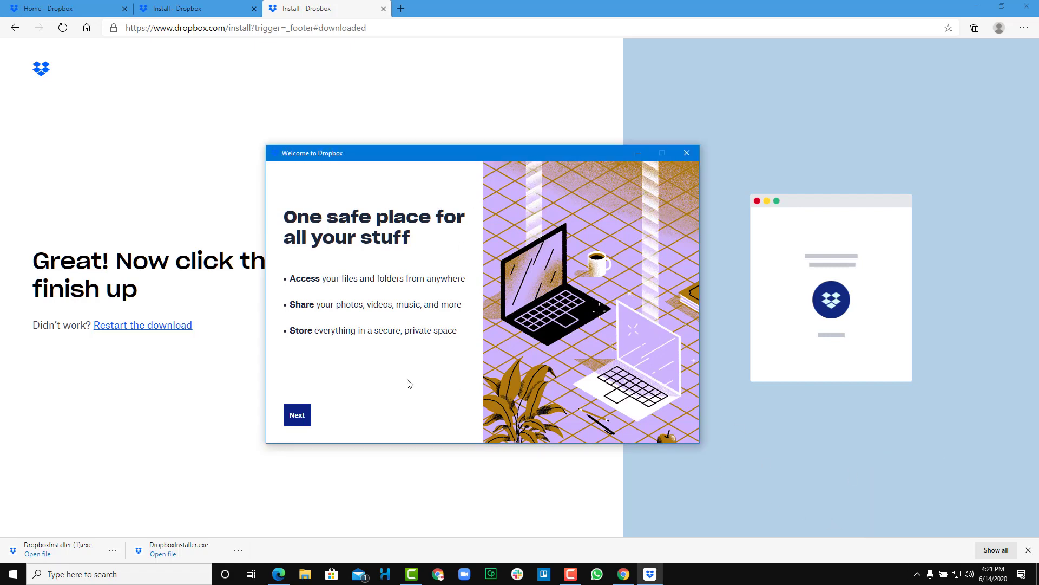
click(297, 415)
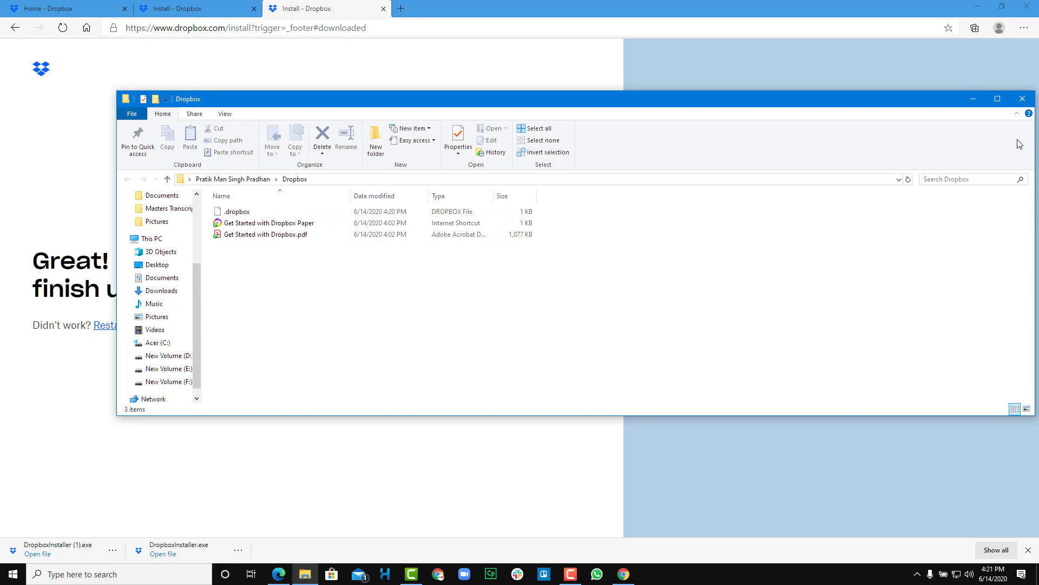
- Close the Dropbox folder and reopen it from the desktop shortcut
click(1023, 98)
double_click(620, 5)
drag(518, 102, 518, 143)
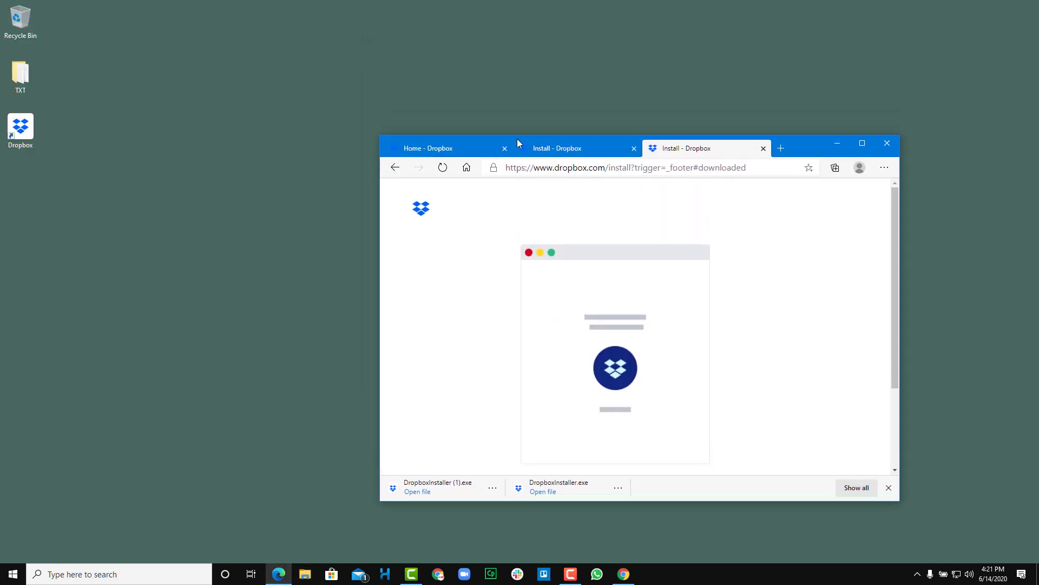
click(33, 130)
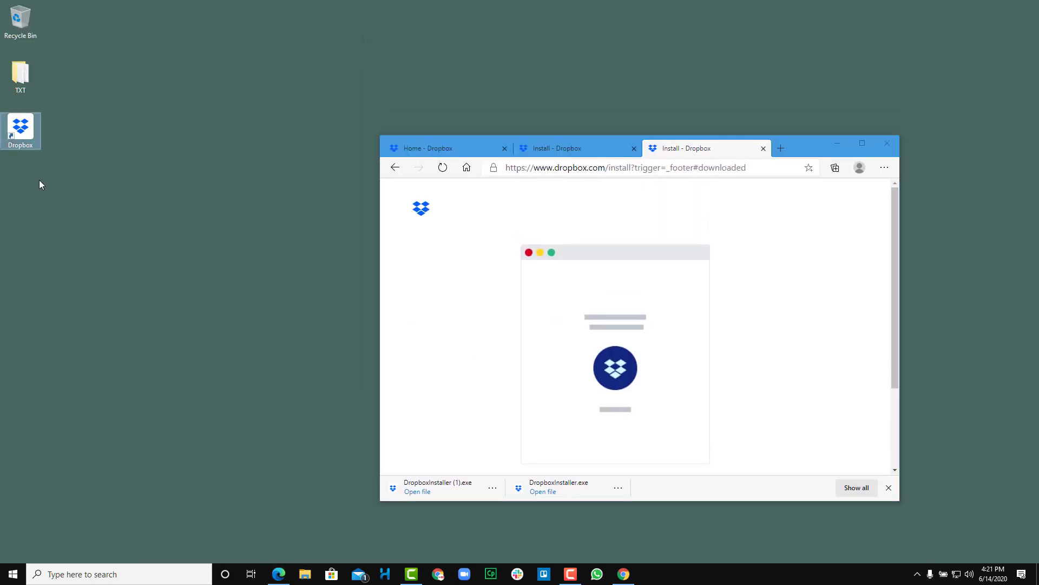
double_click(24, 135)
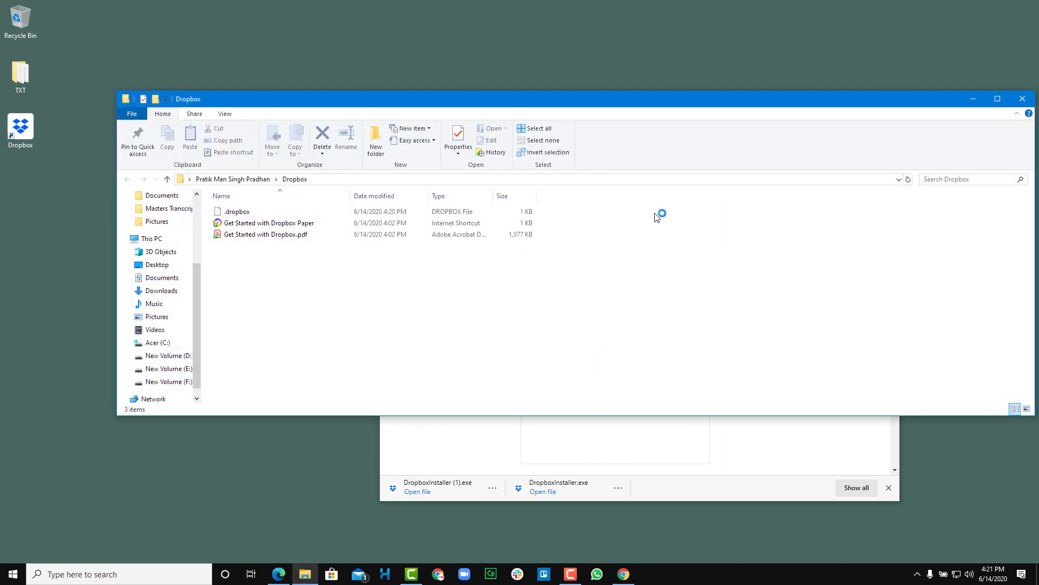
- Close the folder again, confirm Dropbox is up to date, and maximize Edge
click(1022, 98)
click(917, 574)
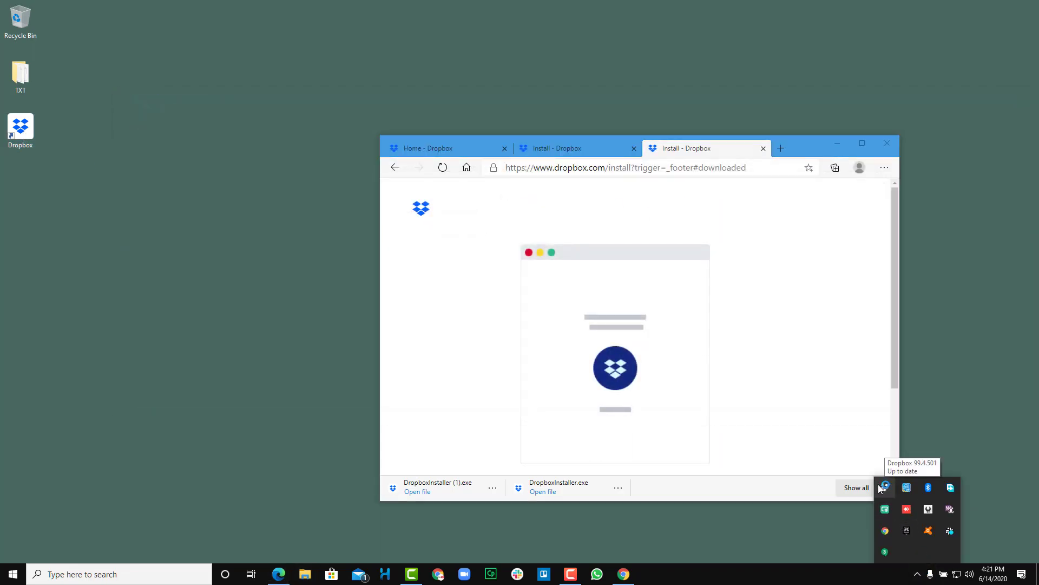
drag(802, 146, 767, 5)
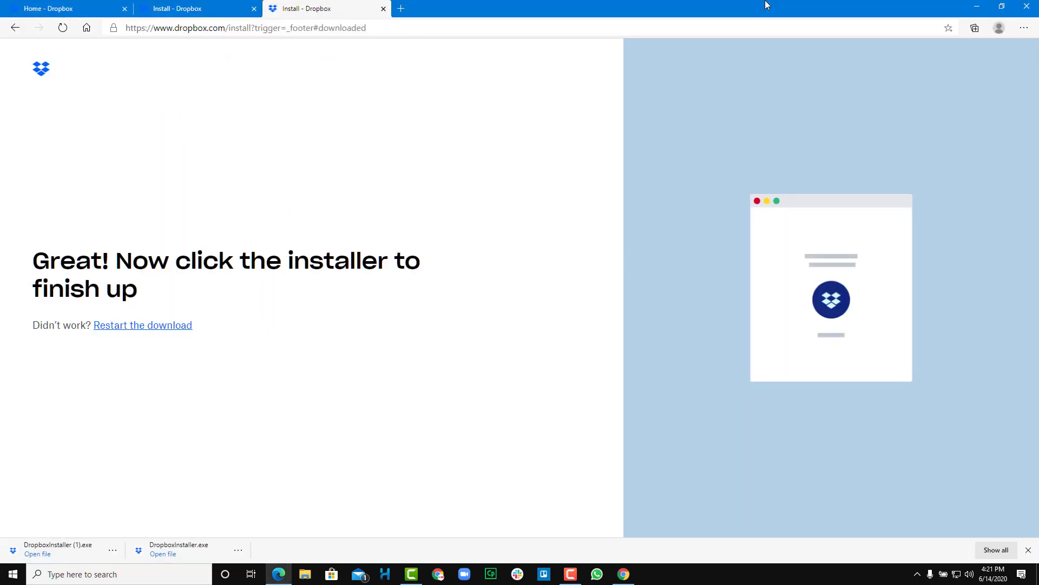